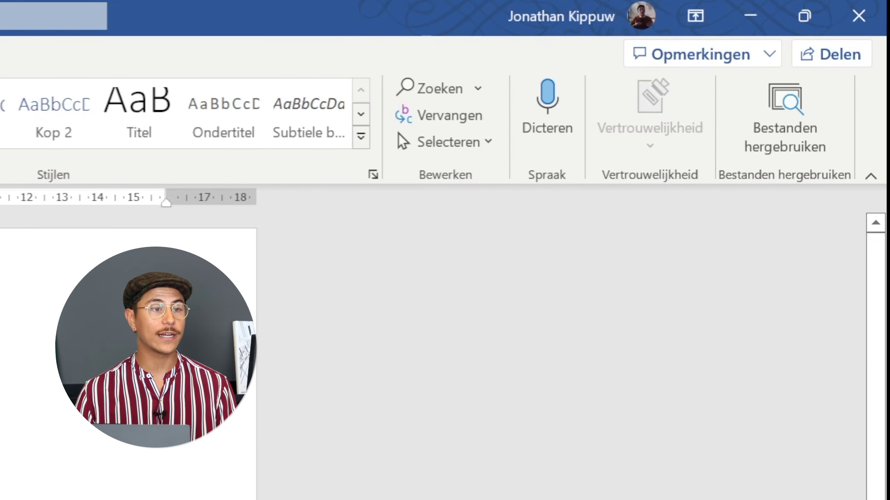
Open the Delen send-link dialog for Mooie tekst.docx and go to its link settings
click(851, 56)
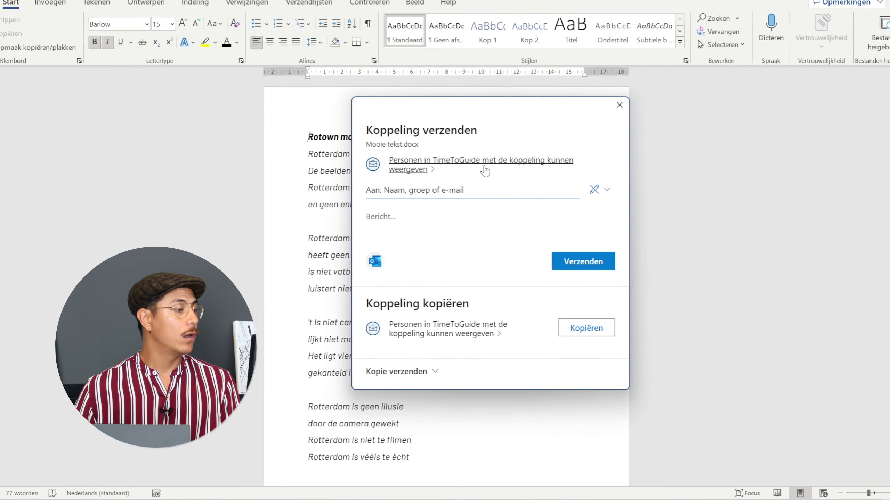
click(385, 191)
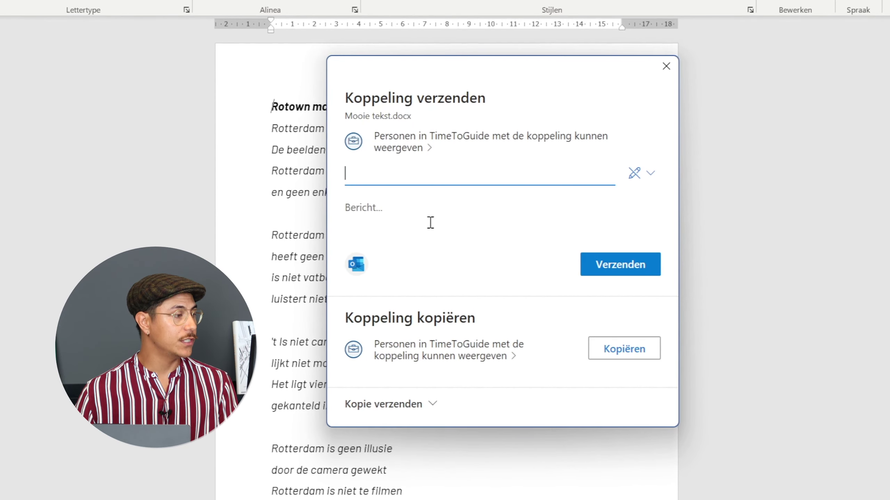
click(445, 232)
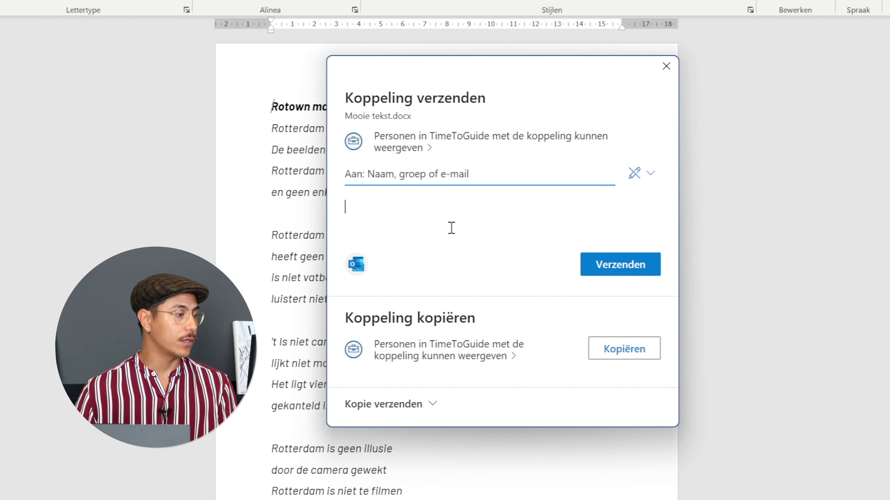
click(456, 179)
click(446, 202)
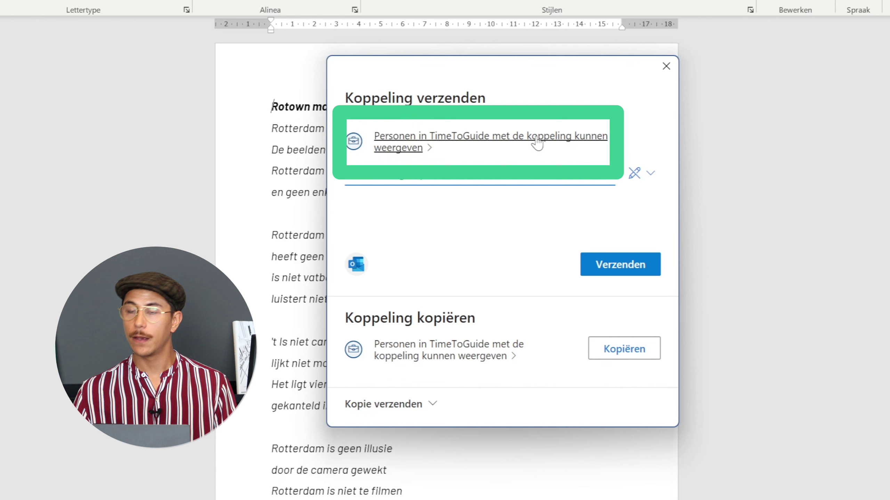
click(470, 147)
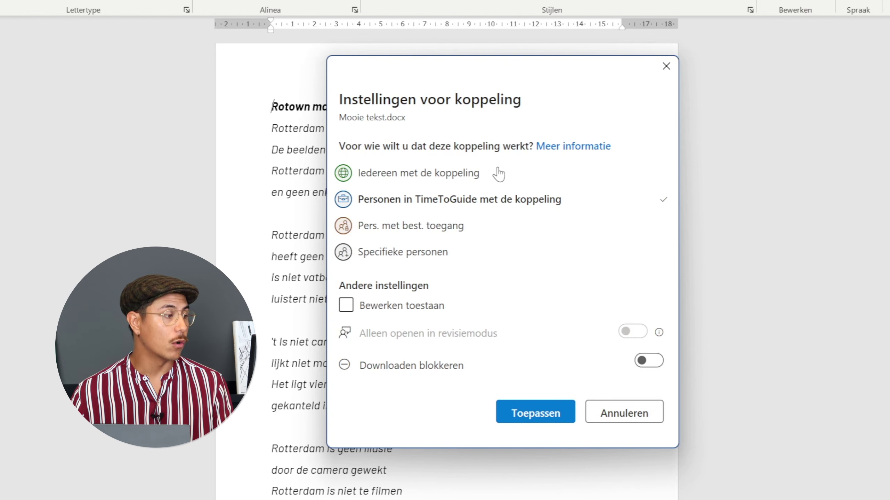
Restrict the link to 'Pers. met best. toegang' instead of 'Iedereen met de koppeling'
click(467, 173)
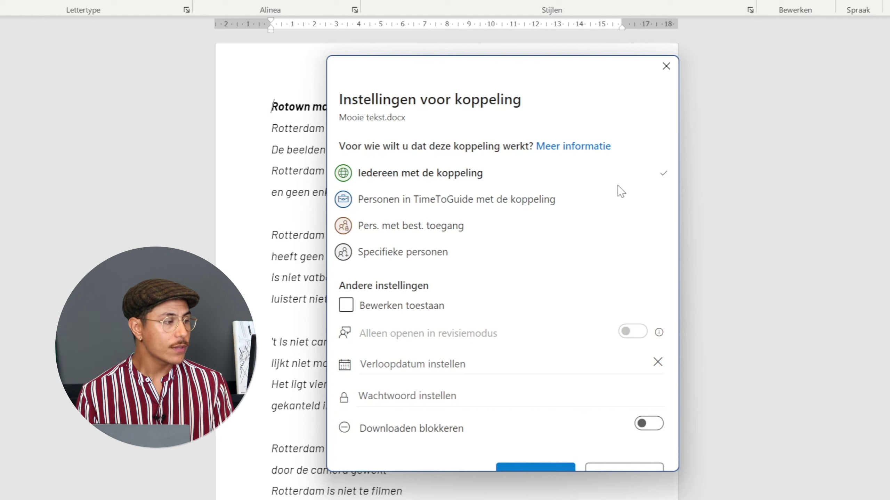
click(413, 227)
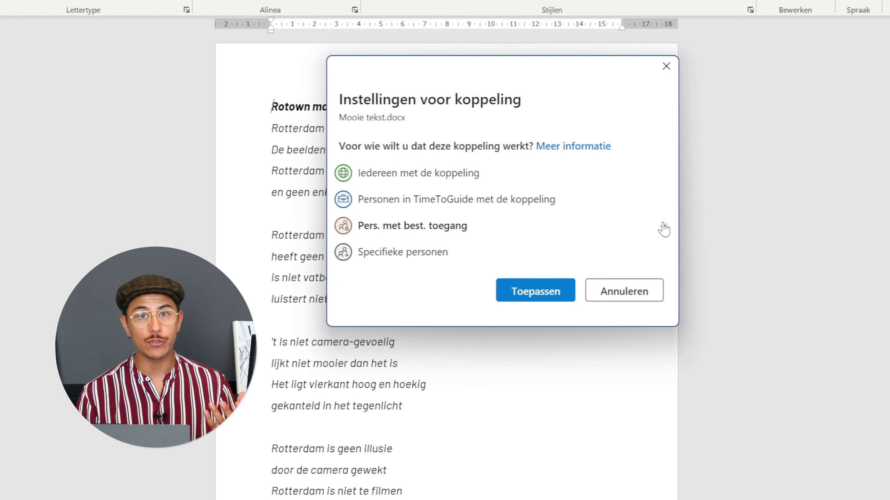
Choose 'Personen in TimeToGuide met de koppeling' as who the link works for
click(463, 254)
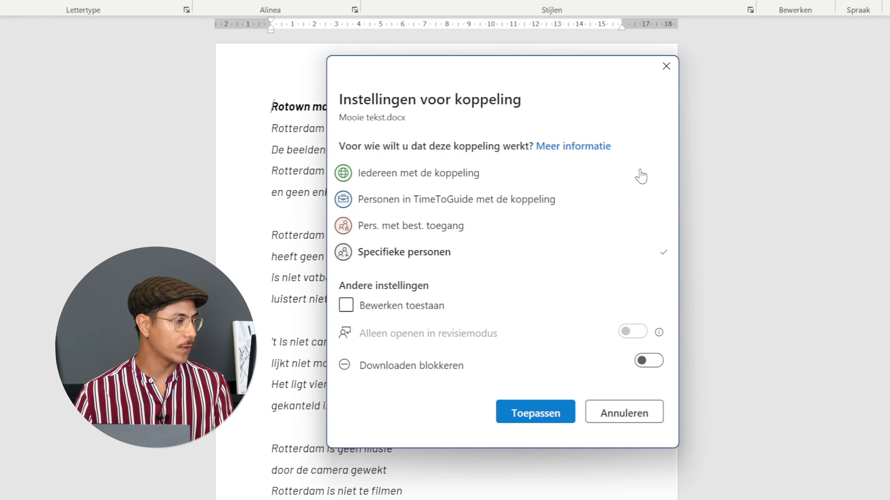
click(438, 207)
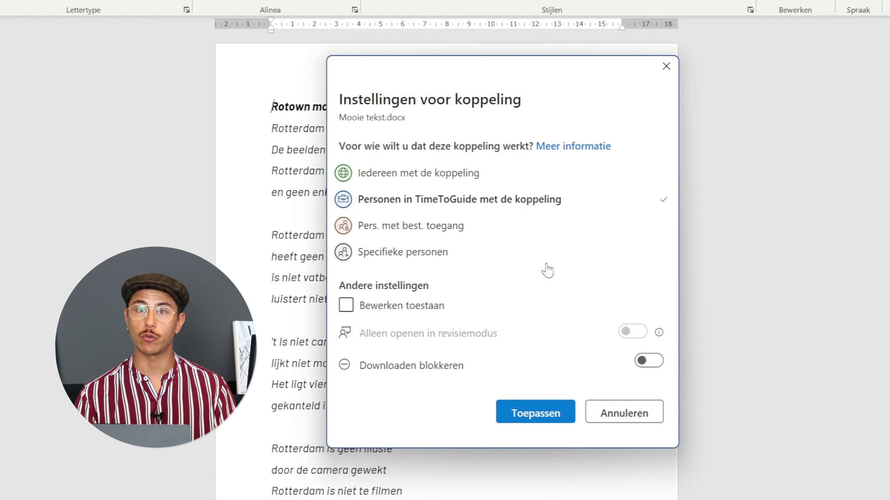
Enable 'Bewerken toestaan' and leave 'Alleen openen in revisiemodus' switched off
click(346, 307)
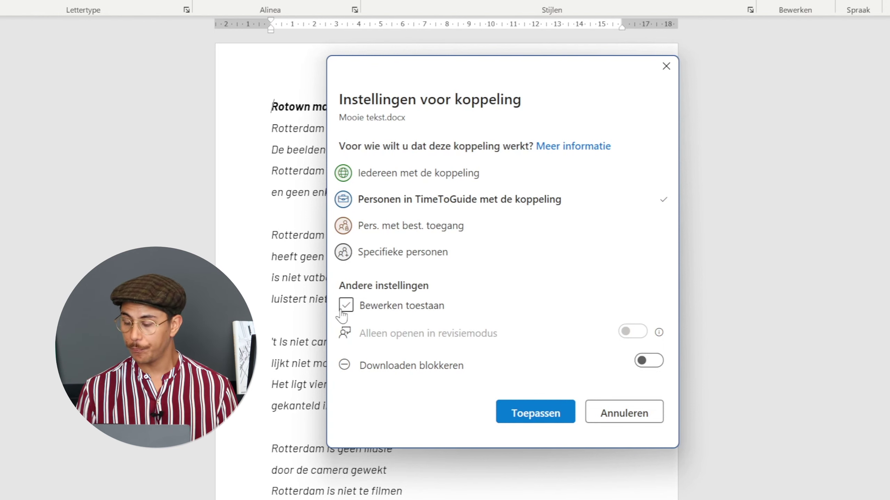
click(341, 311)
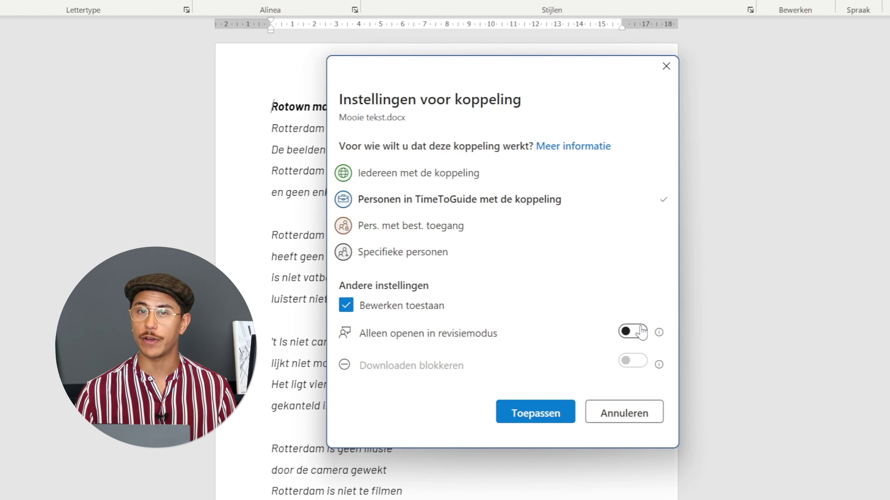
click(641, 332)
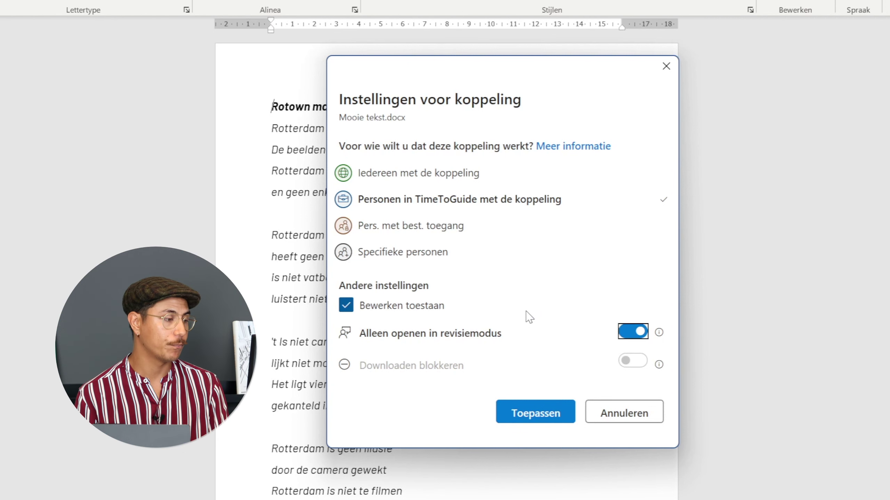
click(633, 332)
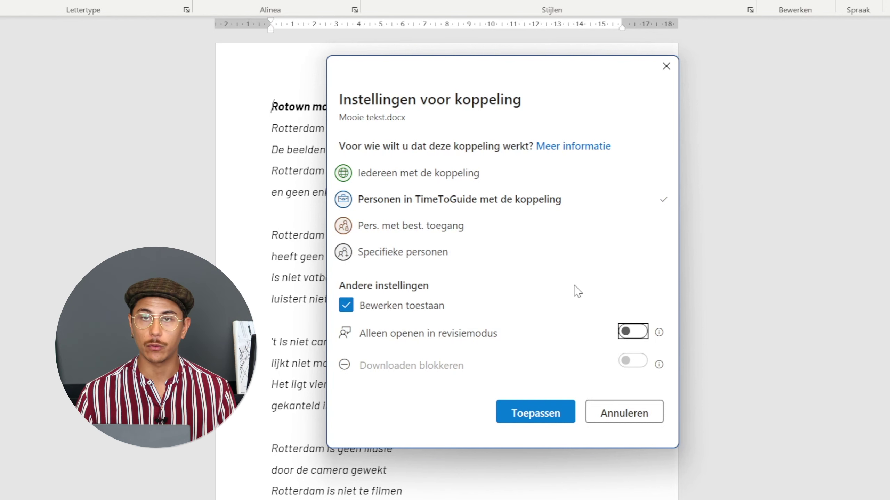
Apply the TimeToGuide edit-link settings and add the colleague's contact as recipient
click(546, 417)
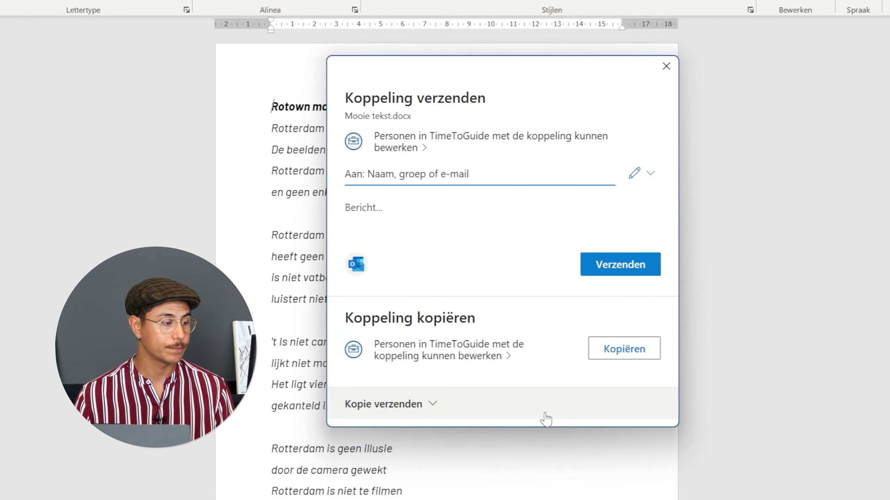
click(446, 175)
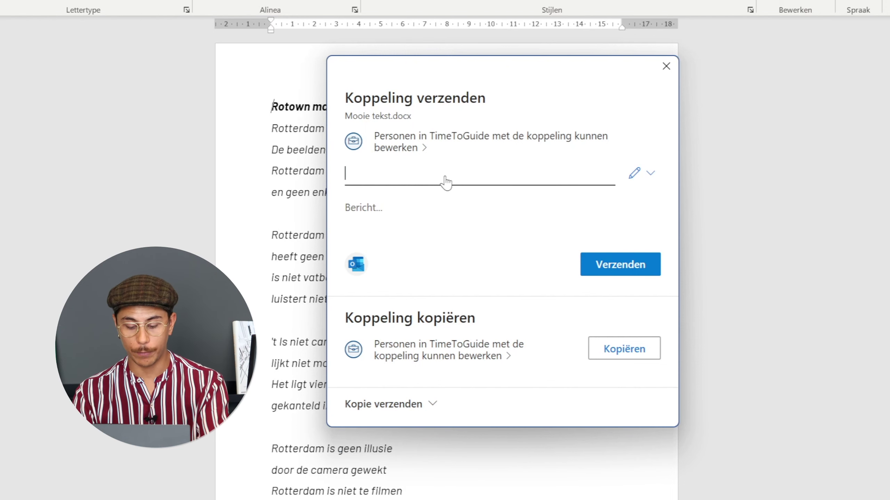
text(Theo)
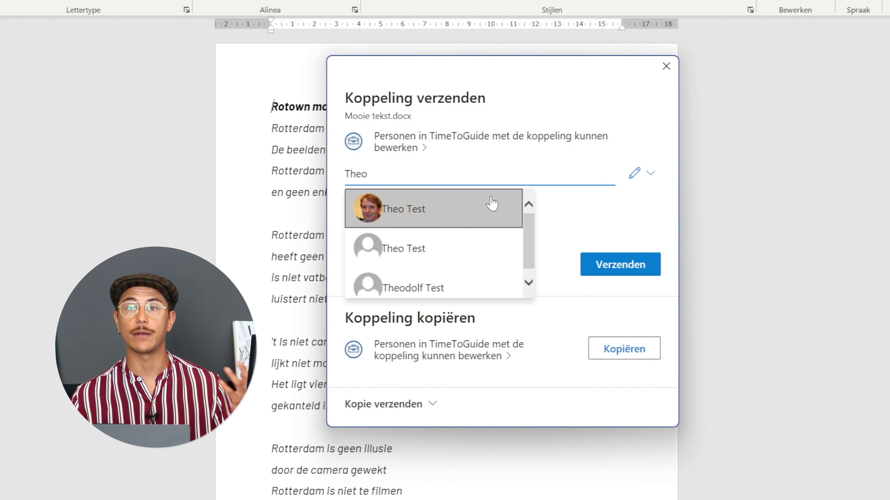
click(492, 209)
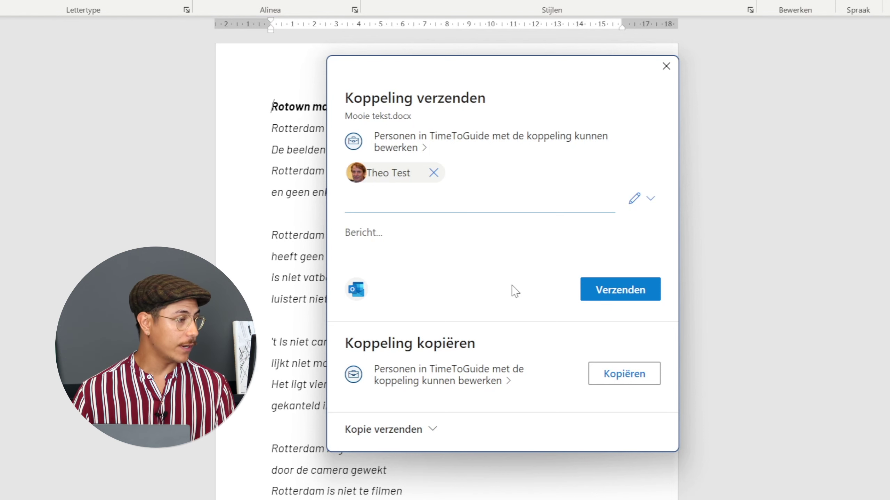
Write a greeting asking 'kun je bestand bewerken?', send the edit link, and close the confirmation
click(395, 236)
text(HeeTheo, )
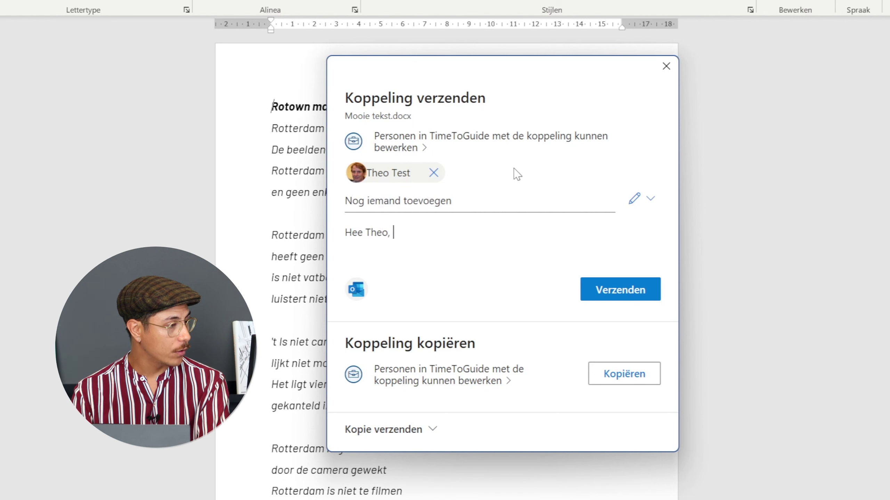
text(Kun je)
key(BackSpace)
key(BackSpace)
key(BackSpace)
key(BackSpace)
text(kun je bestand bewerken?)
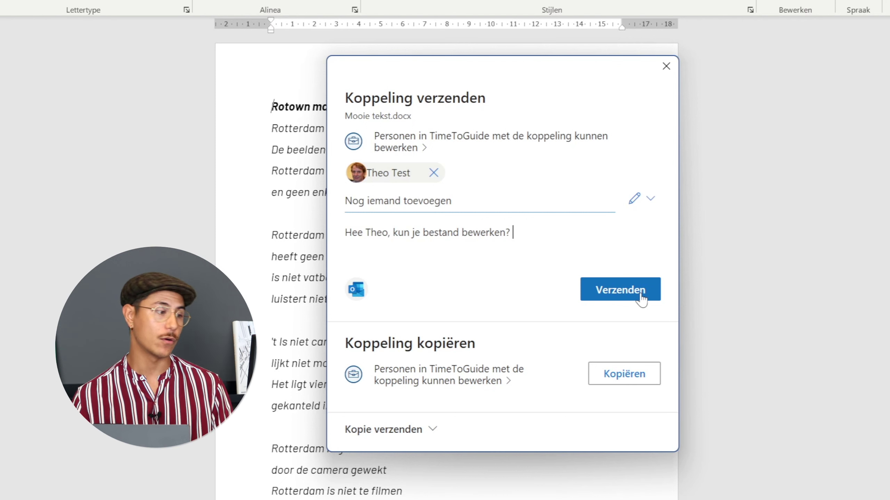
click(640, 295)
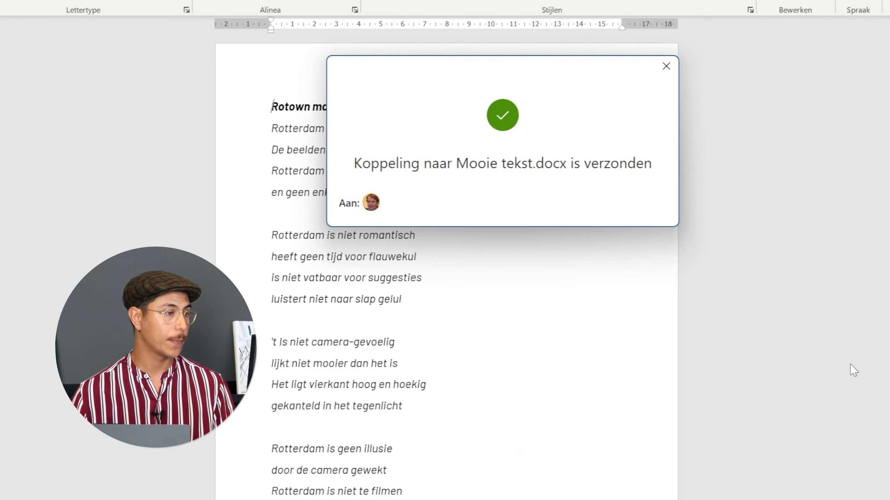
click(666, 66)
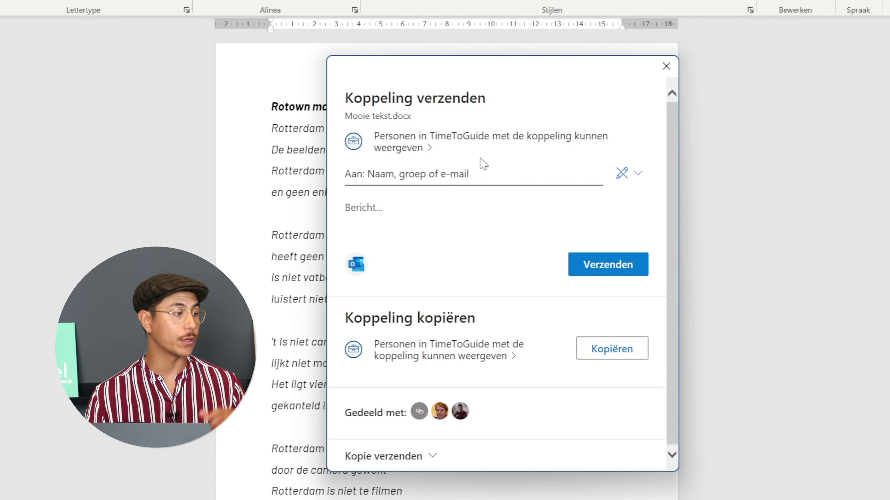
Address the view link to the colleague's contact and share it via a new Outlook message
click(479, 174)
text(theo)
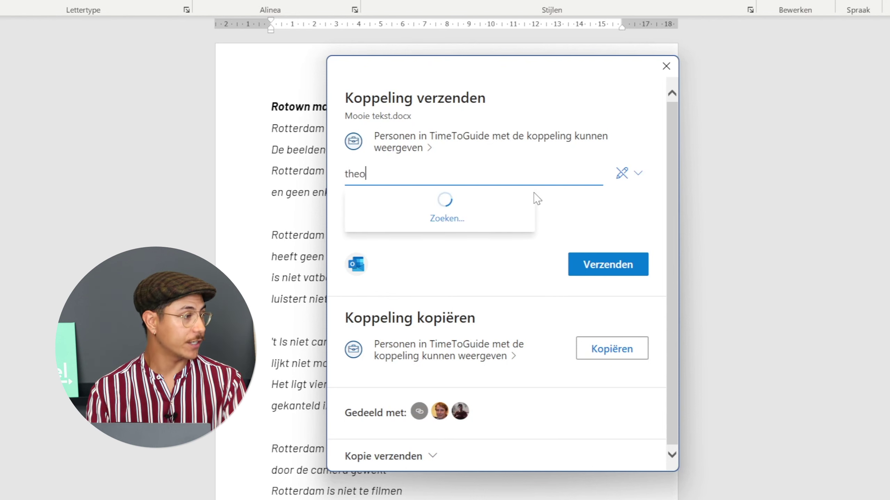
click(453, 202)
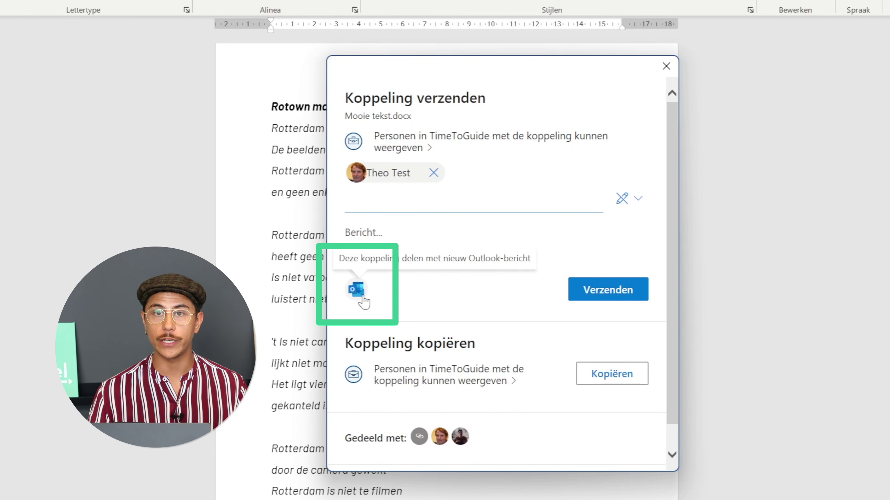
click(358, 295)
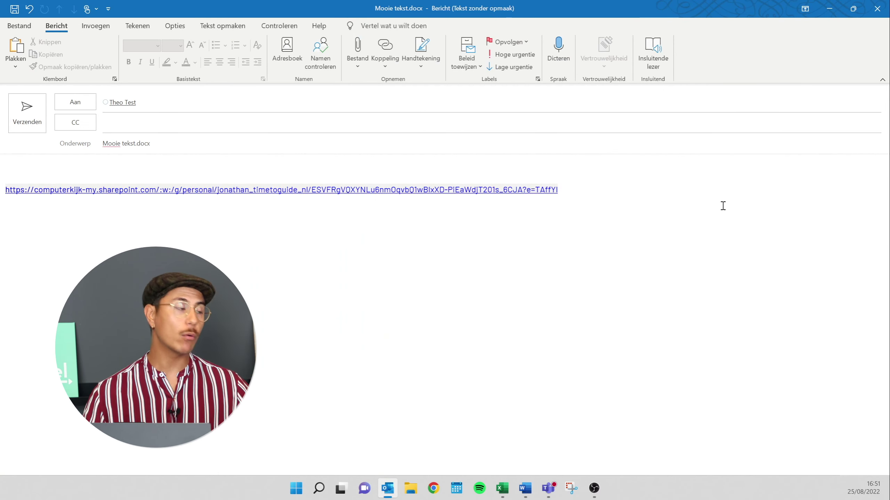
Check the Outlook draft's recipient, subject 'Mooie tekst.docx' and message body
click(216, 102)
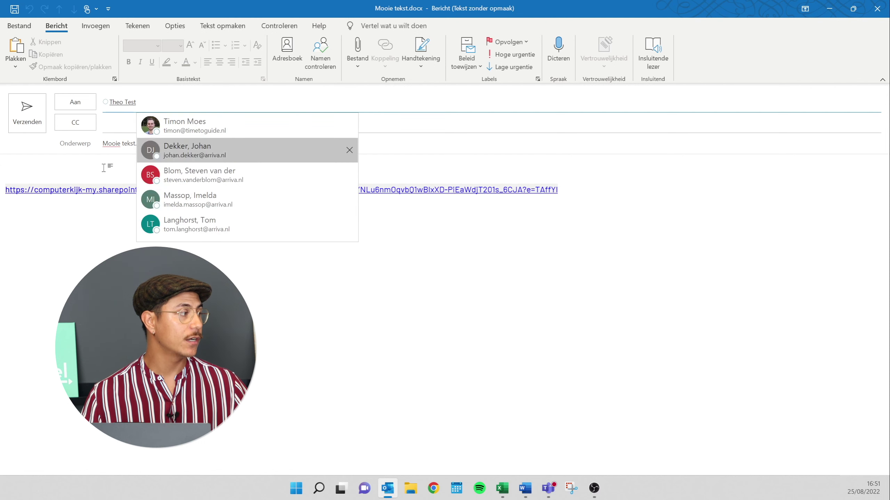
drag(182, 143, 100, 145)
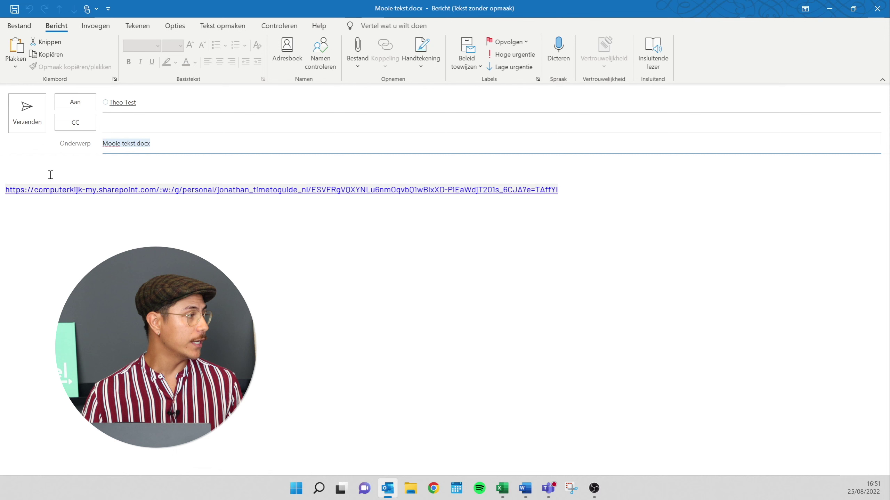
click(39, 169)
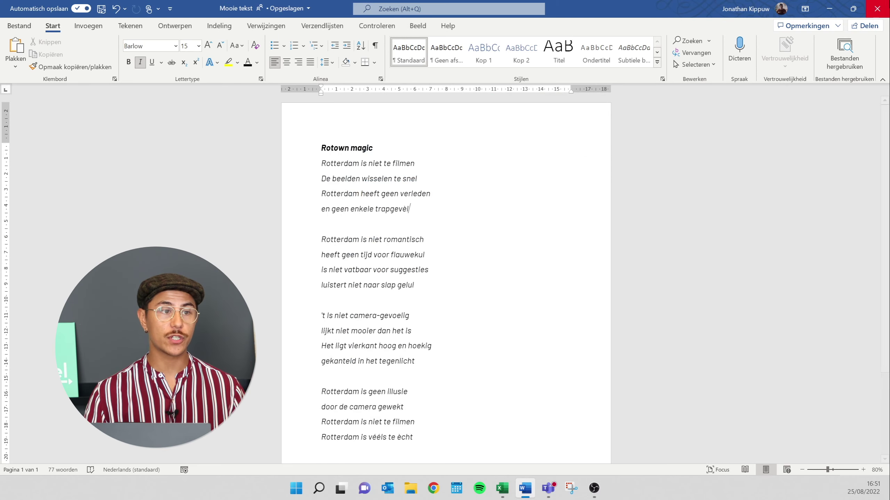
Reopen the Delen sharing panel from the top-right of the Word ribbon
click(864, 30)
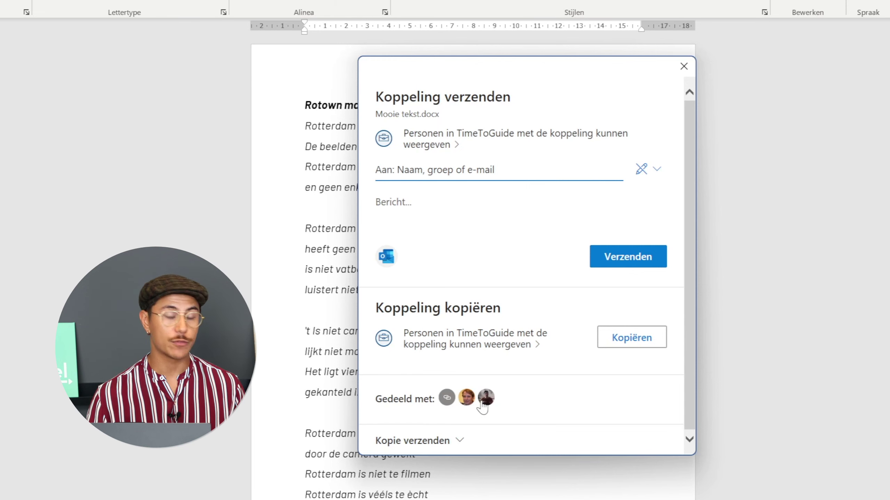
In the manage-access overview, delete the view-only link and confirm 'Koppeling verwijderen'
click(484, 403)
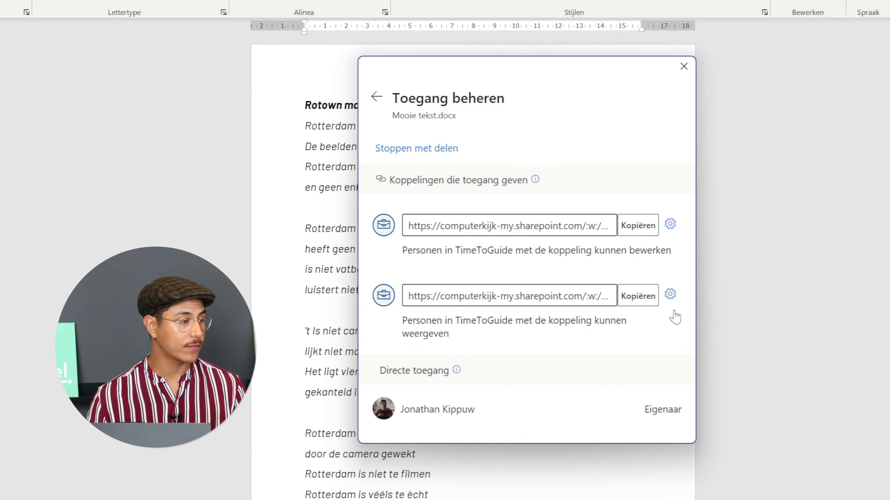
click(669, 295)
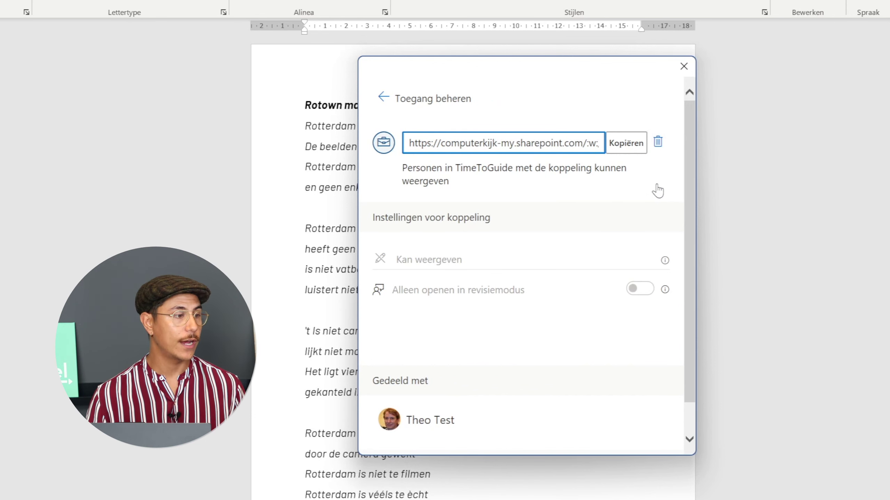
click(383, 96)
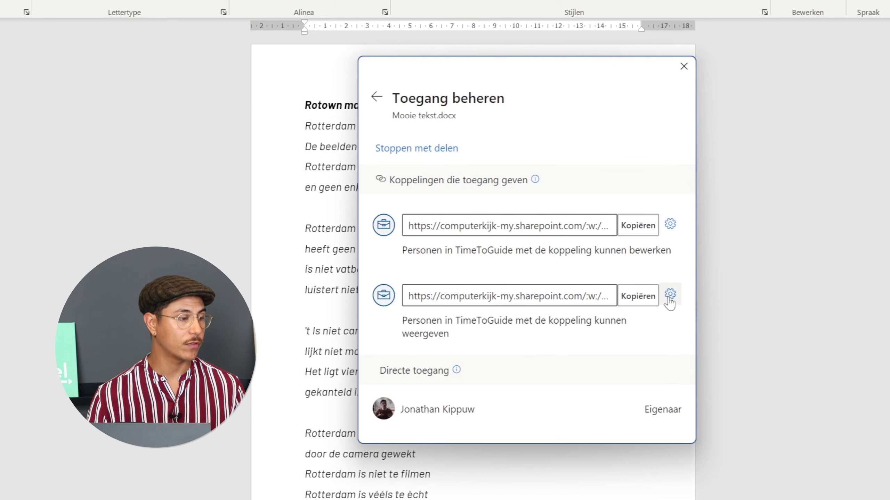
click(670, 296)
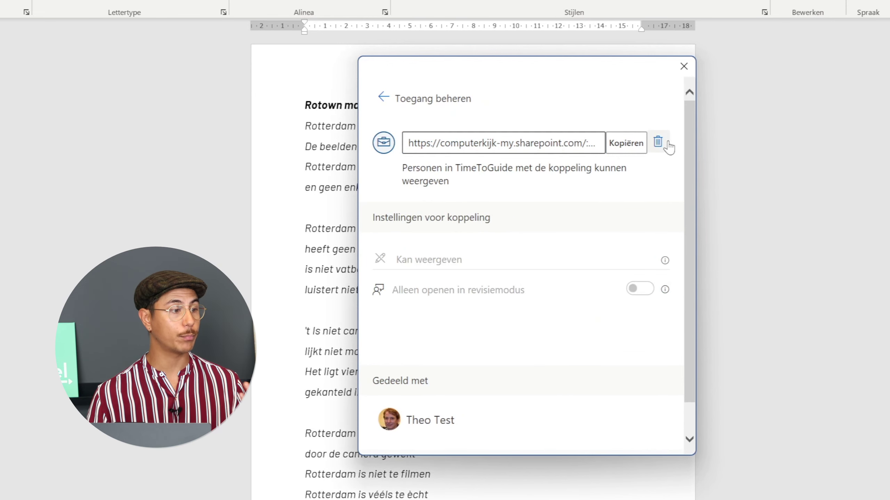
click(660, 151)
click(560, 288)
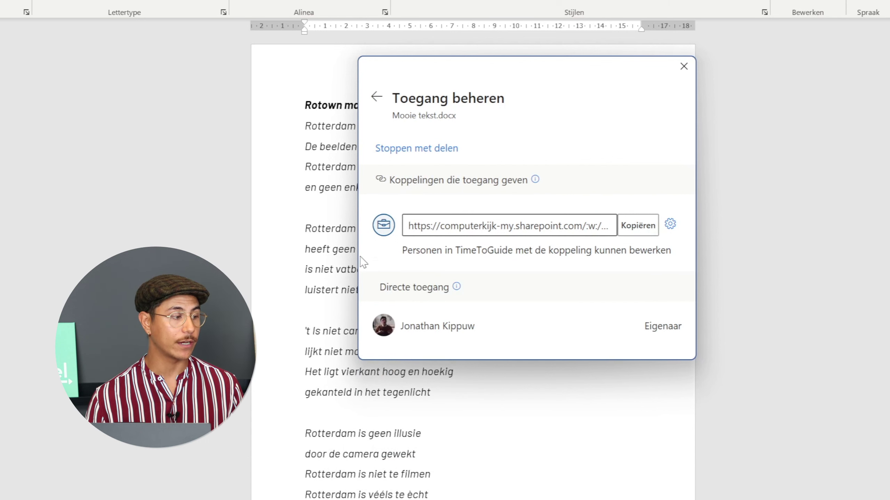
Return to the main sharing panel and send a copy of the document as PDF
drag(380, 289, 524, 302)
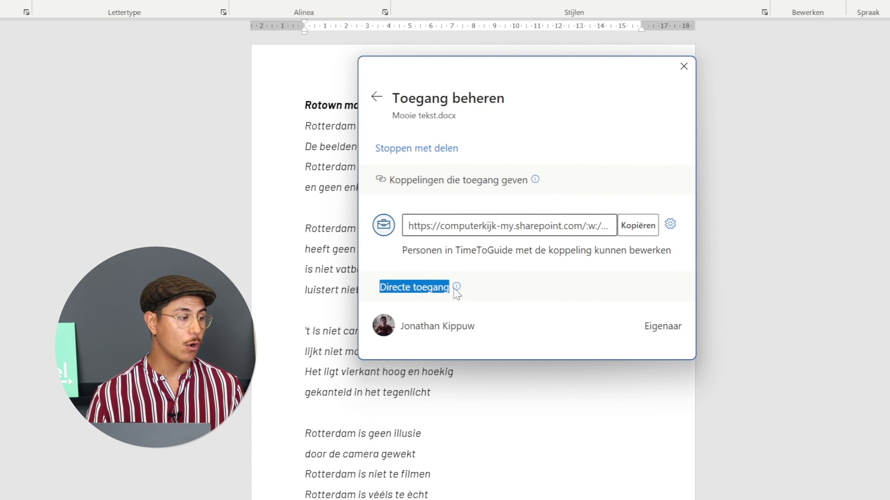
click(519, 308)
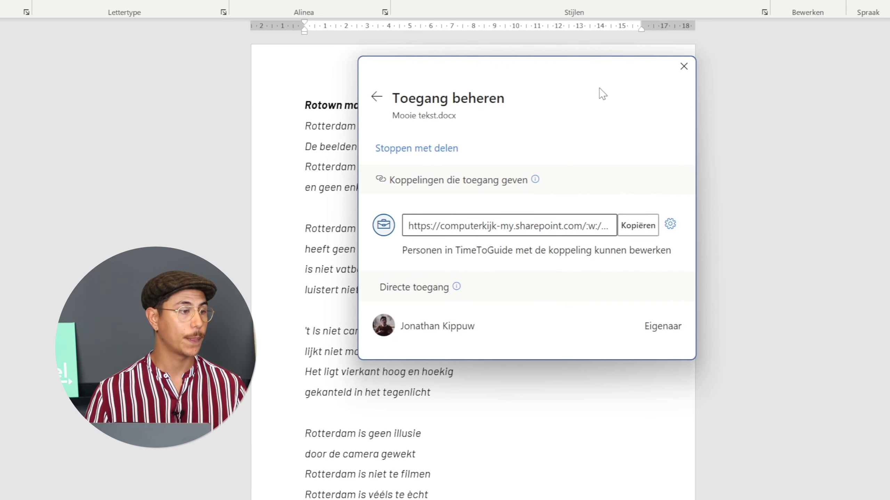
key(Escape)
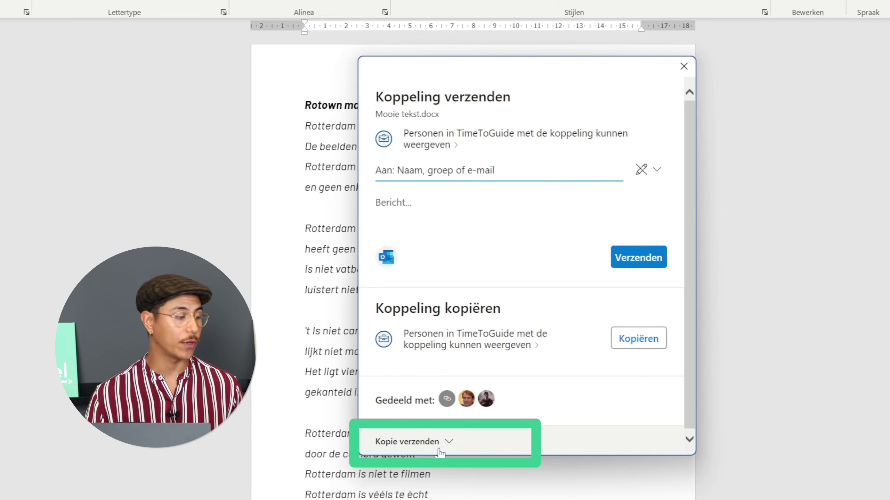
click(443, 448)
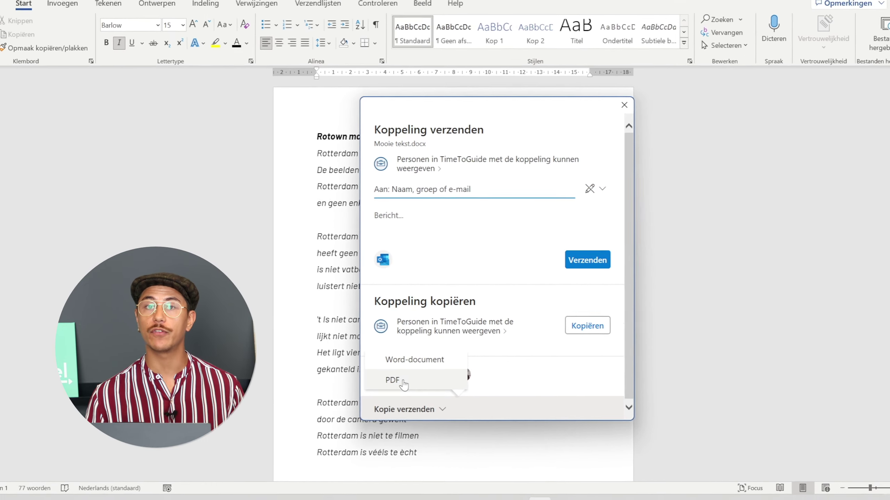
click(402, 375)
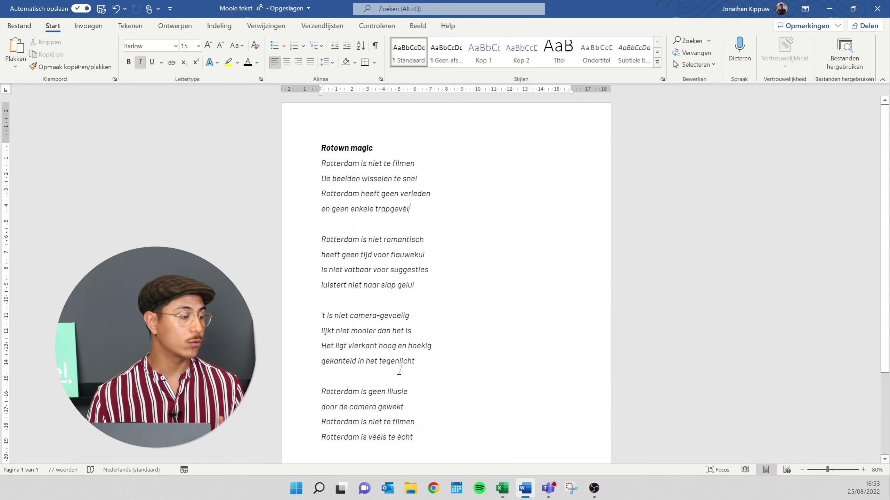